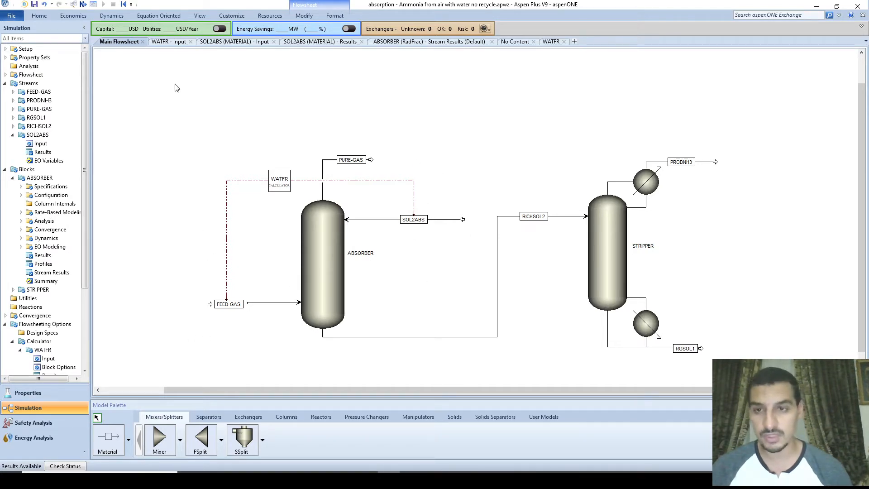
- Switch the WATFR calculator's calculation method to Excel and open its Excel spreadsheet
left_click(167, 43)
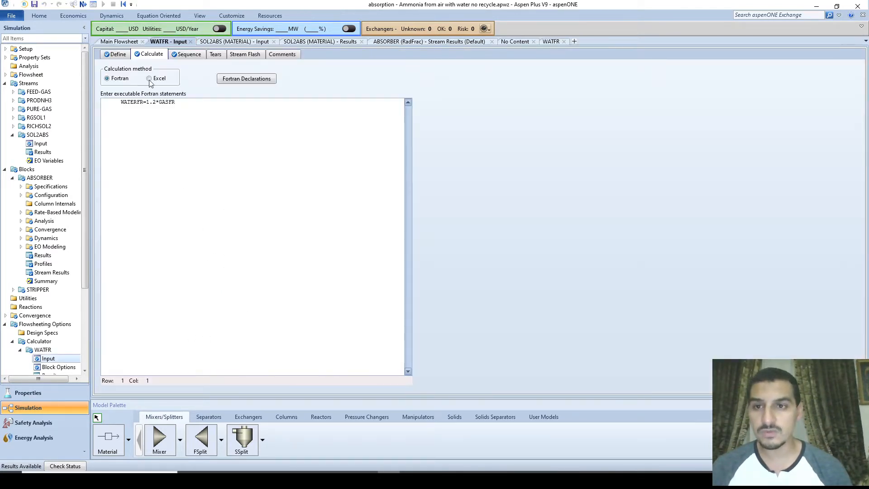
left_click(120, 55)
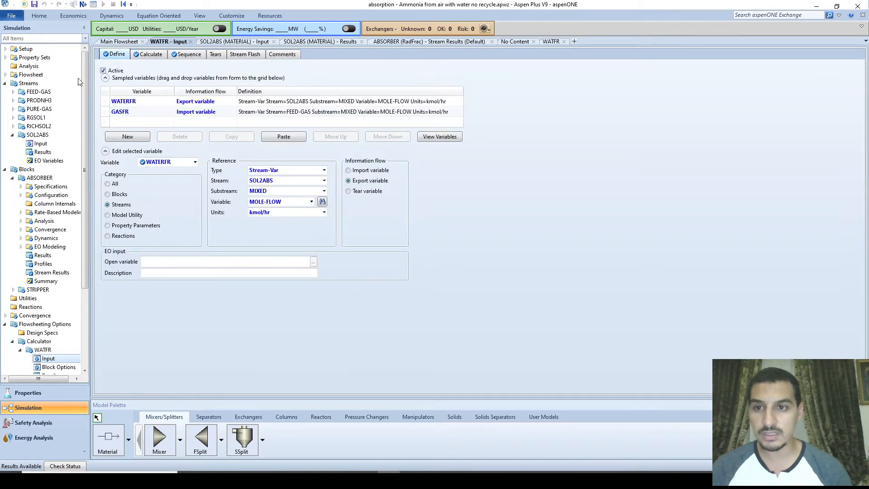
left_click(145, 57)
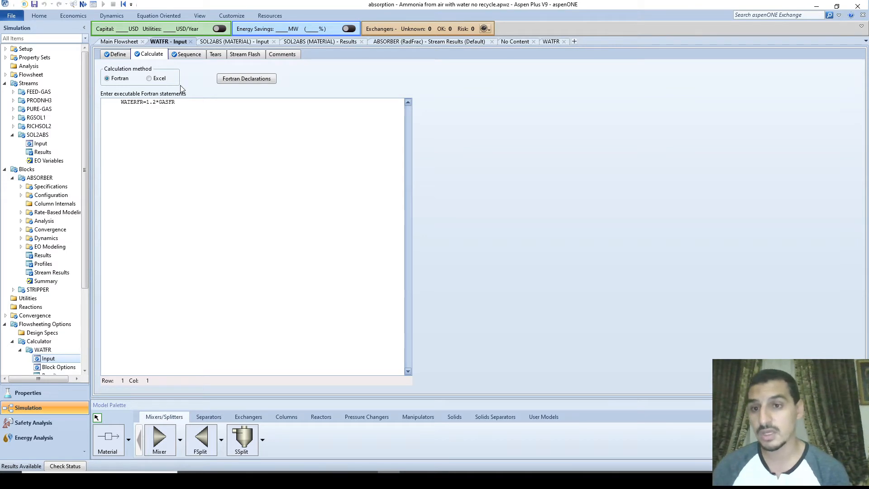
left_click(149, 78)
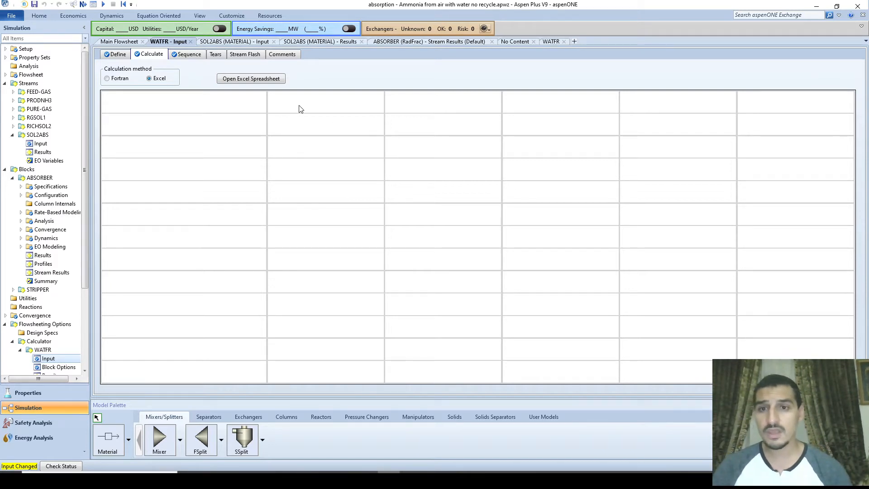
left_click(239, 81)
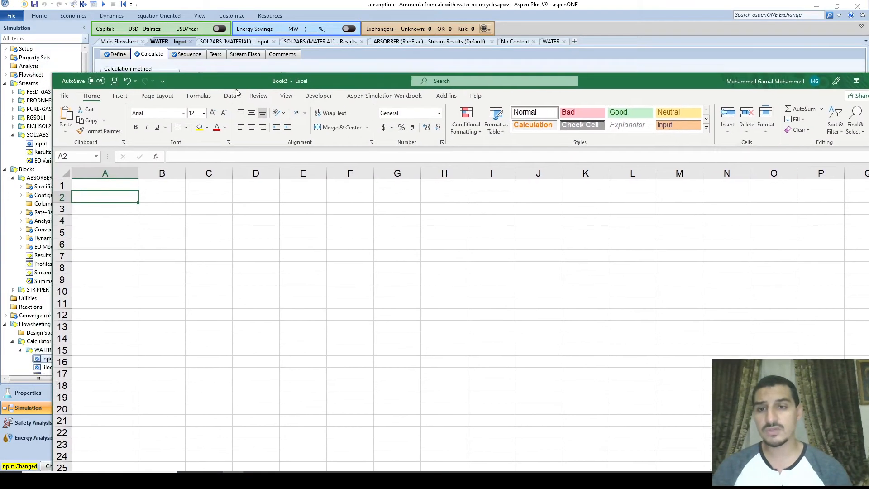
- Arrange the Excel workbook and the Aspen Plus window side by side, and widen column A slightly
left_click_drag(236, 89, 244, 152)
left_click(230, 105)
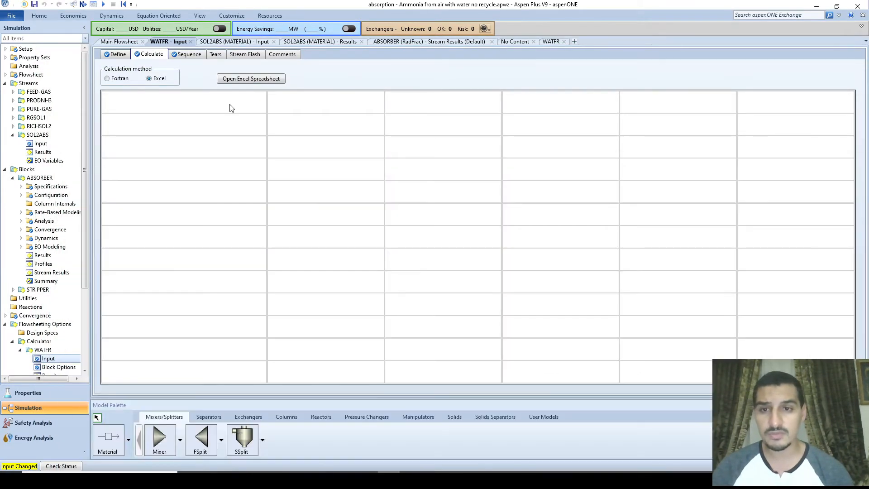
double_click(267, 162)
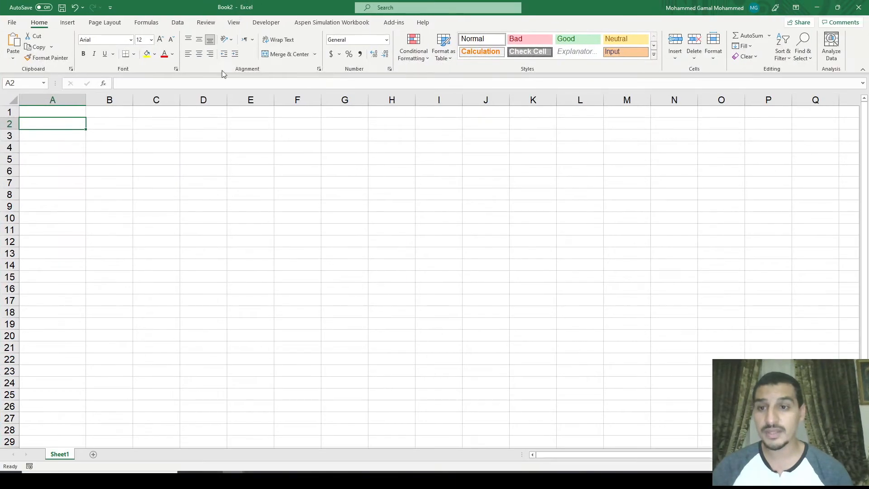
key("super+Right")
left_click(213, 165)
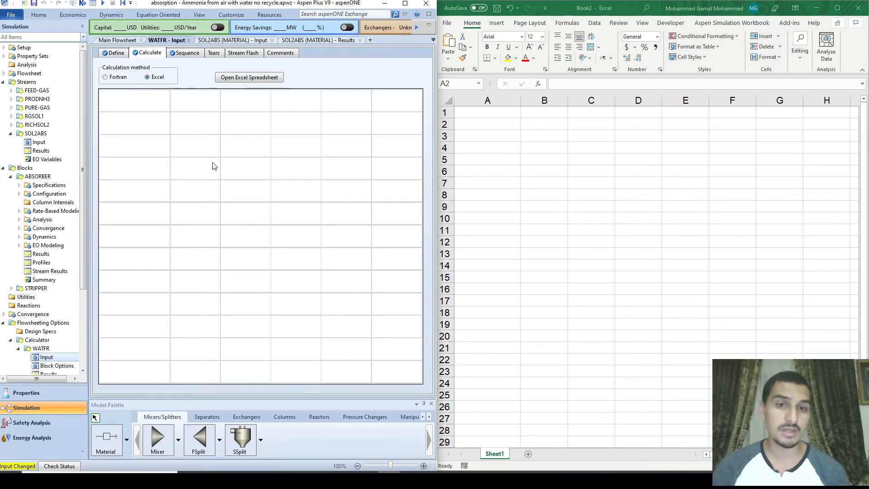
left_click_drag(522, 99, 537, 97)
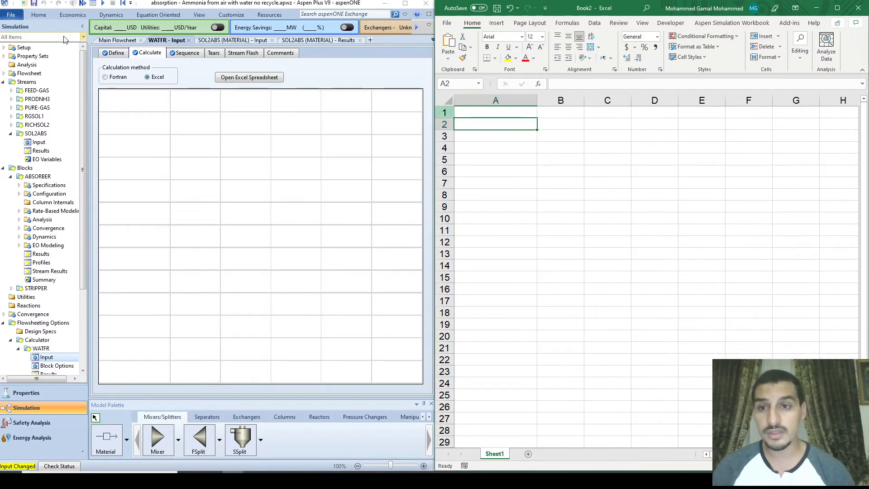
- Review the variables defined for the WATFR calculator and show the Aspen Plus add-in commands in Excel
left_click(115, 53)
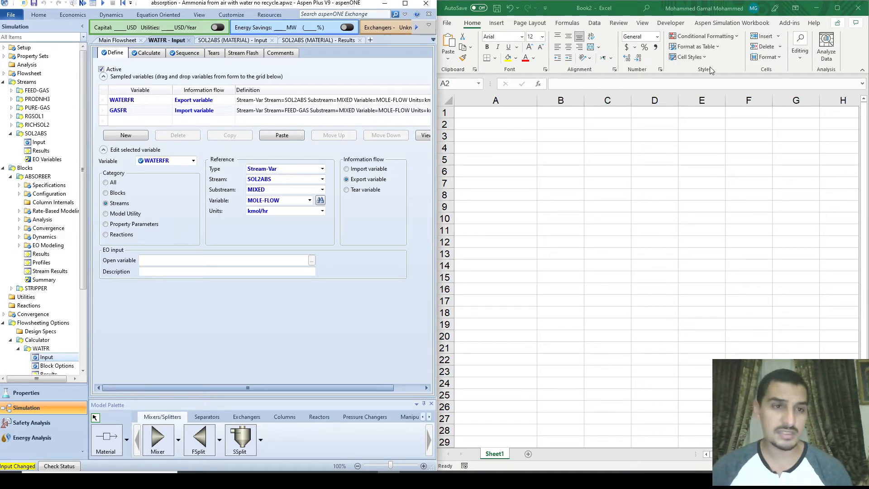
left_click(789, 24)
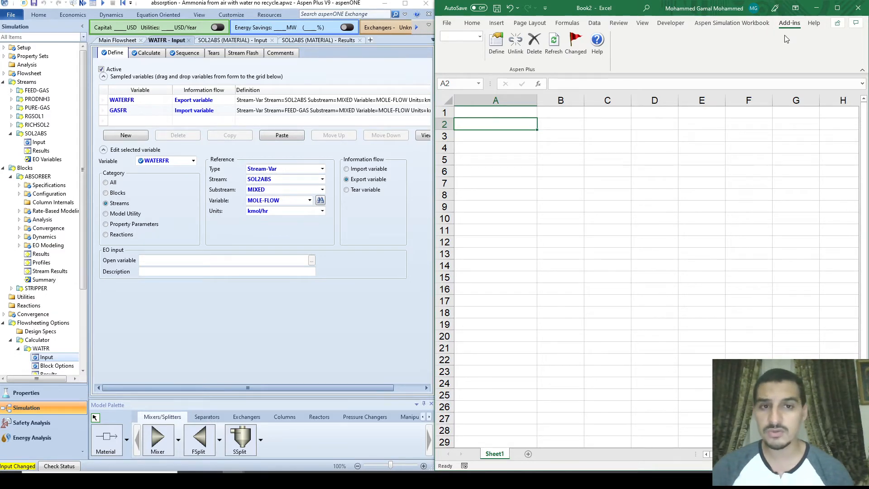
left_click(150, 53)
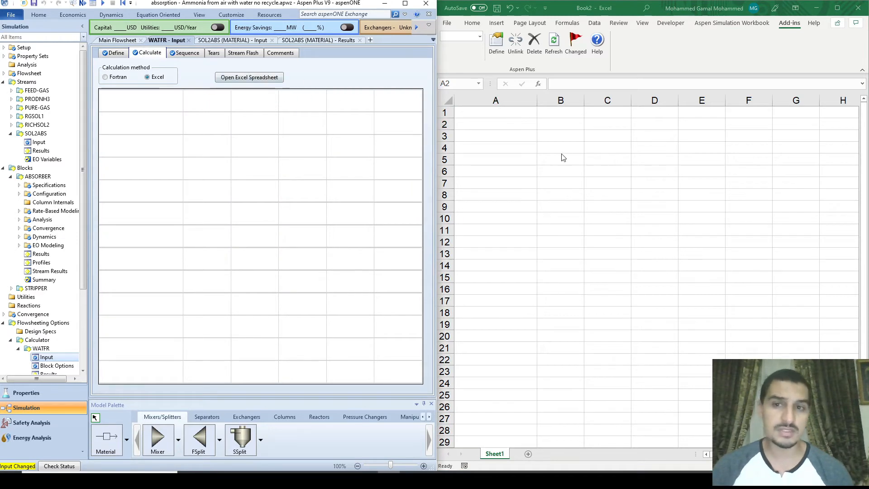
- Enter the labels "Gas Flow rate" in cell A1 and "Solv flow rate" in cell A2
left_click(501, 138)
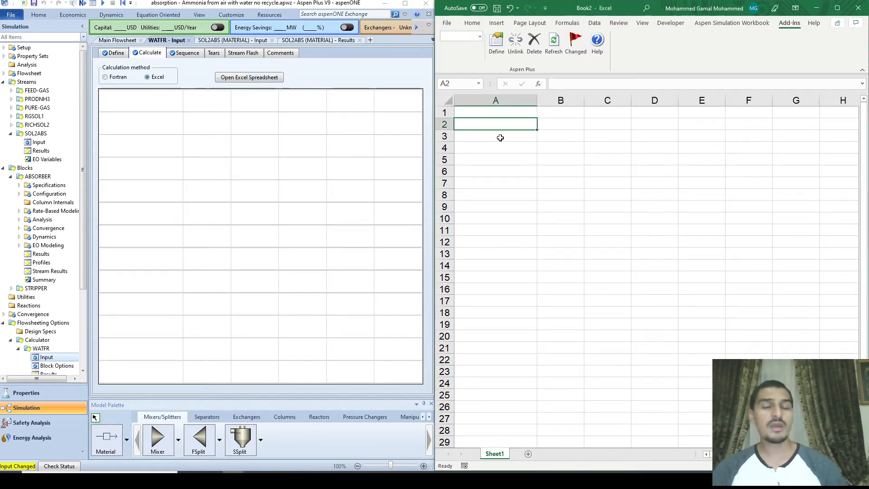
key("Up")
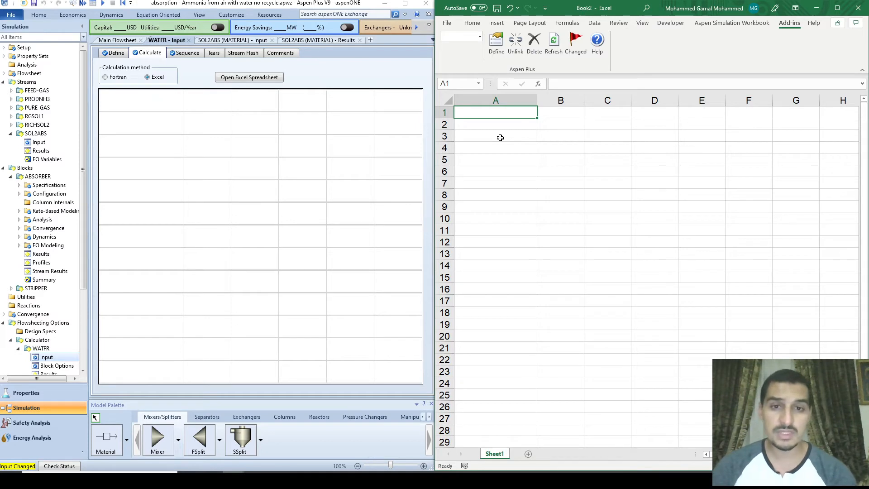
type("Gas FR")
key("BackSpace")
type("low rate")
key("Return")
type("Solv flow rate")
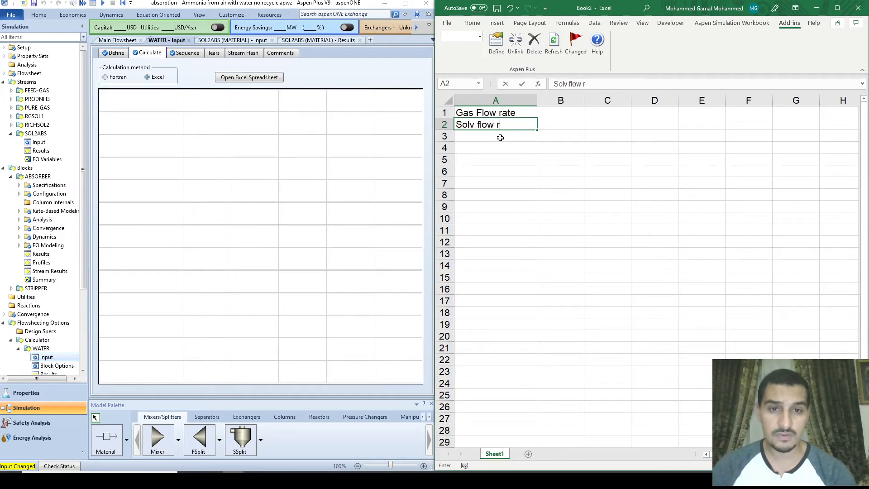
key("Return")
- Enter the label "Ratio" in cell A4 with the value 1.2 beside it in B4
key("Return")
type("Ratio")
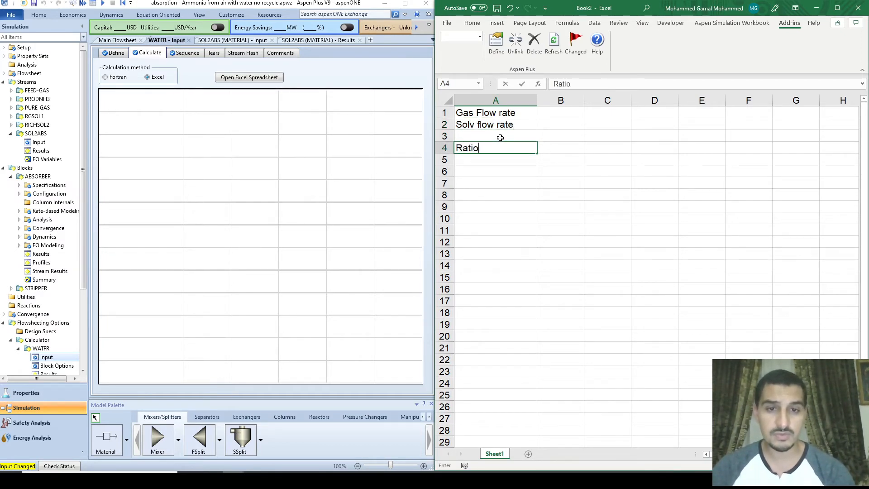
key("Tab")
type("1.2")
key("Return")
- Link cell B1, the gas flow rate, to the Aspen Plus calculator variable GASFR
key("Up")
key("Up")
key("Up")
key("Up")
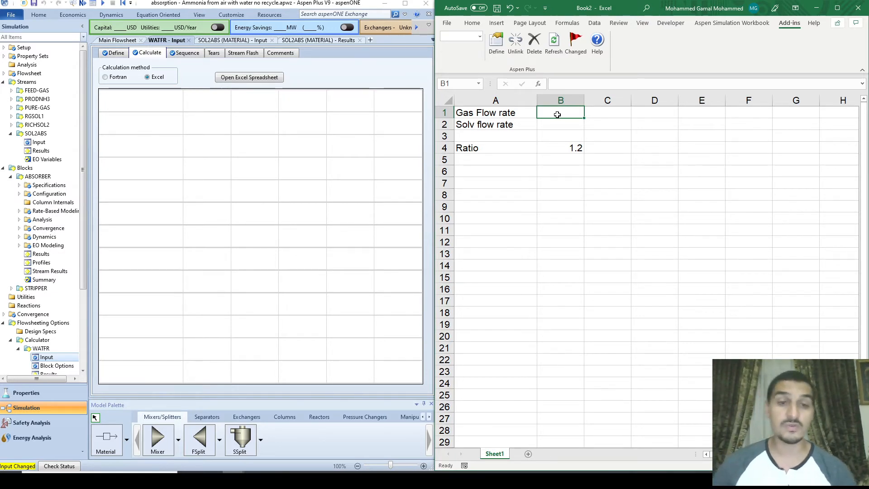
left_click(548, 133)
left_click(549, 126)
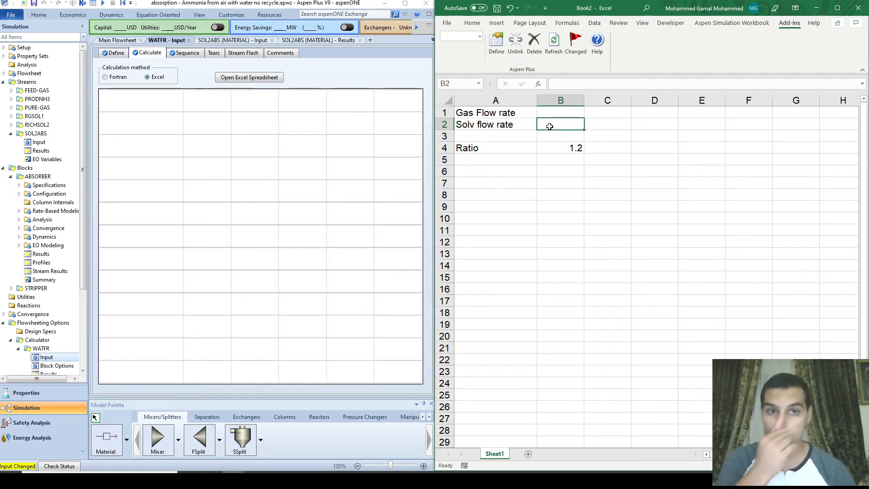
left_click(553, 113)
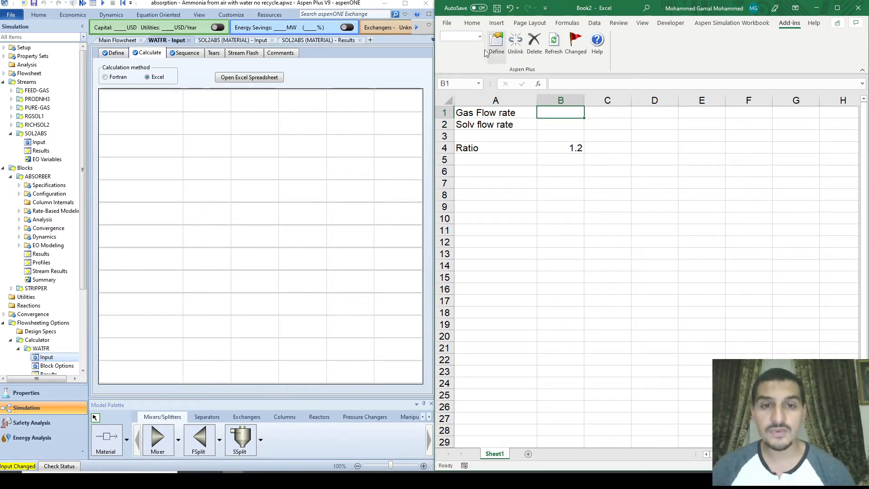
left_click(480, 36)
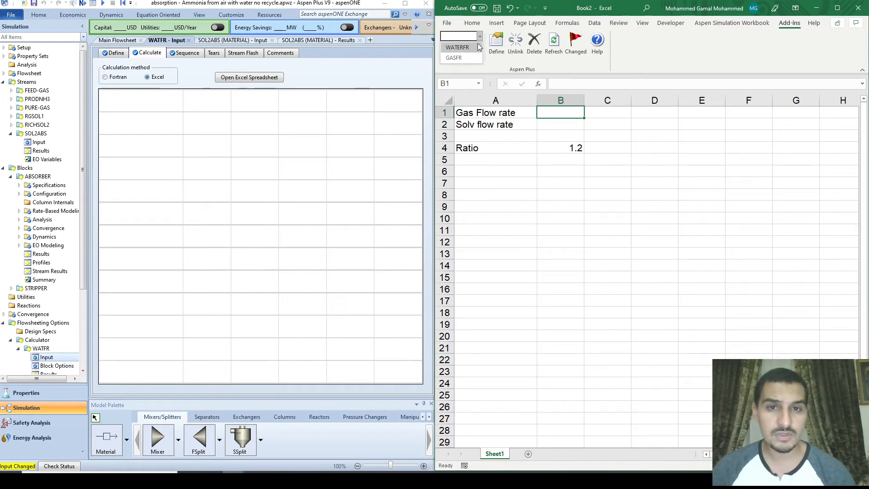
left_click(455, 58)
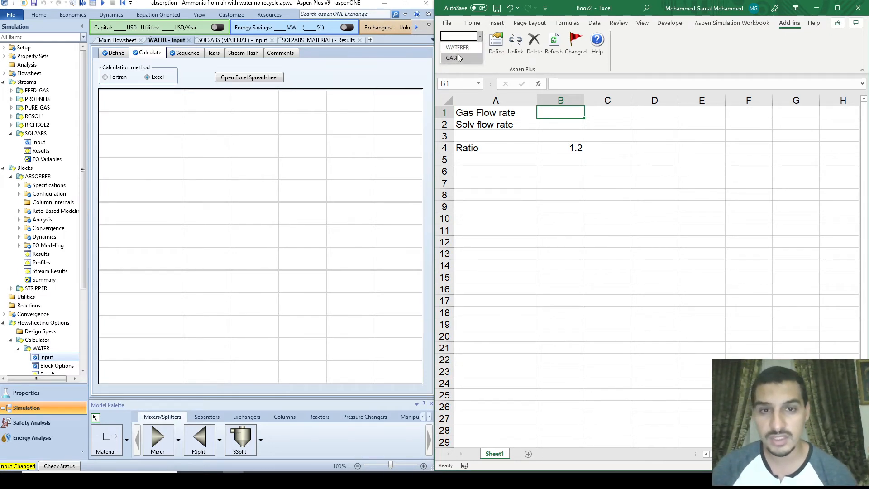
- Link cell B2, the solvent flow rate, to the Aspen Plus calculator variable WATERFR
left_click(566, 125)
left_click(480, 36)
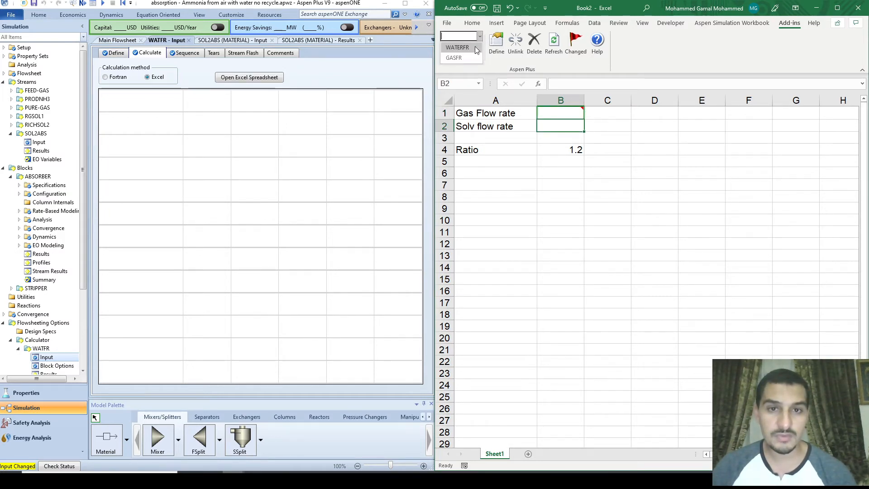
left_click(465, 57)
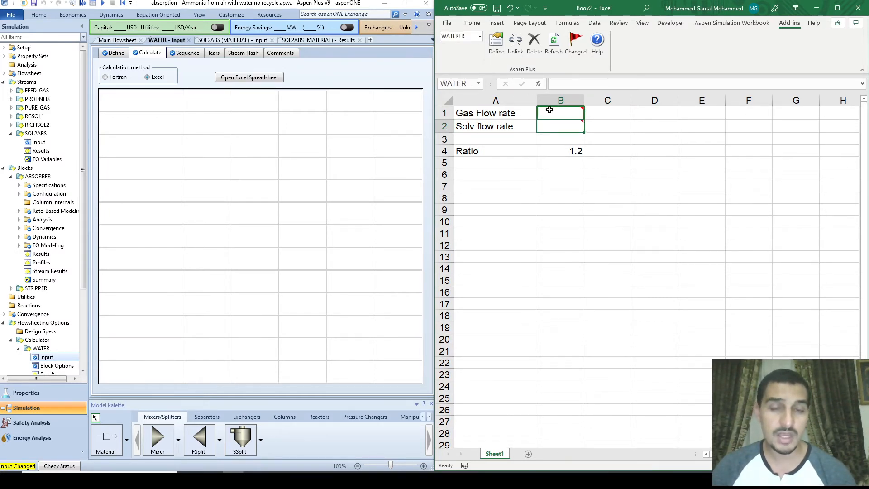
- Inspect the link borders and stream-variable notes of cells B1 and B2
left_click(549, 150)
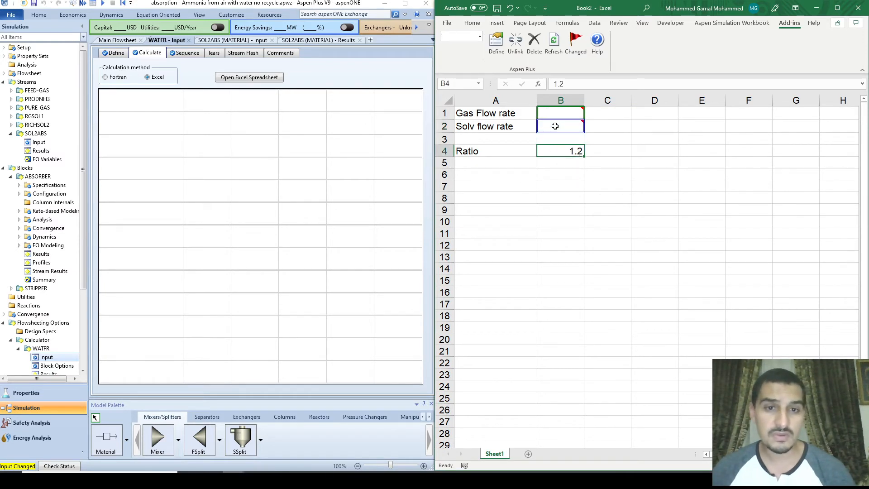
mouse_move(555, 126)
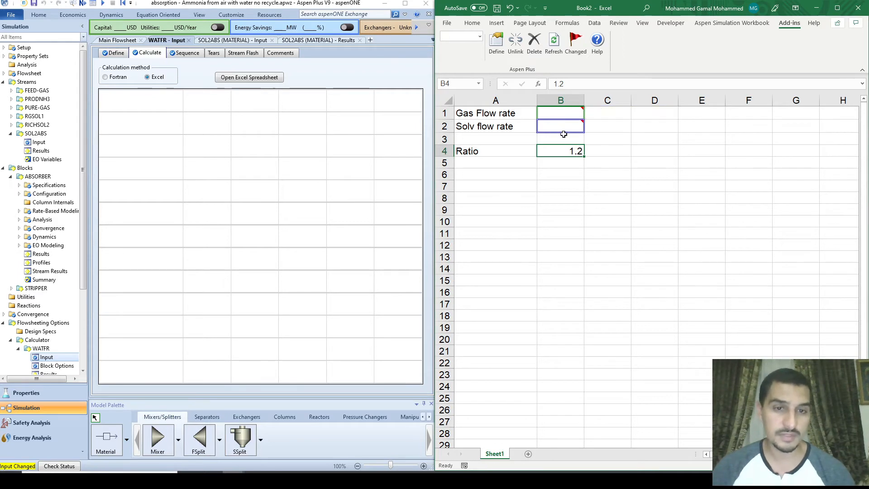
left_click_drag(557, 113, 560, 128)
left_click(672, 168)
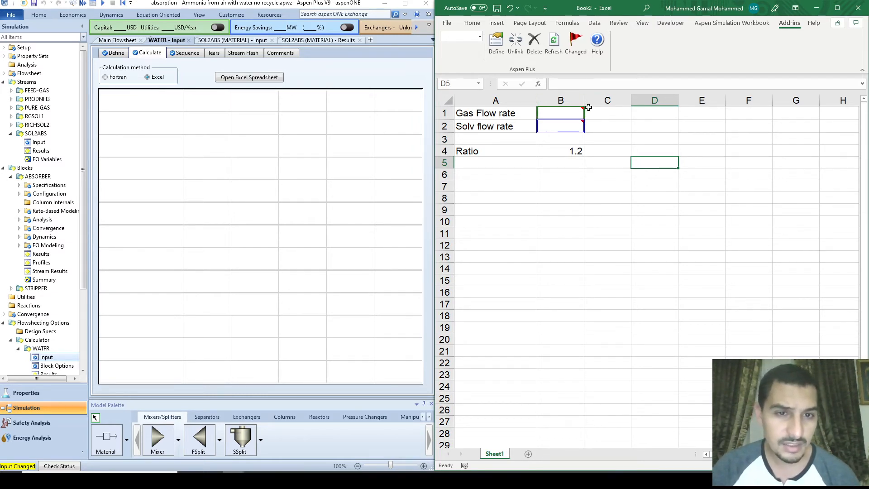
left_click(566, 130)
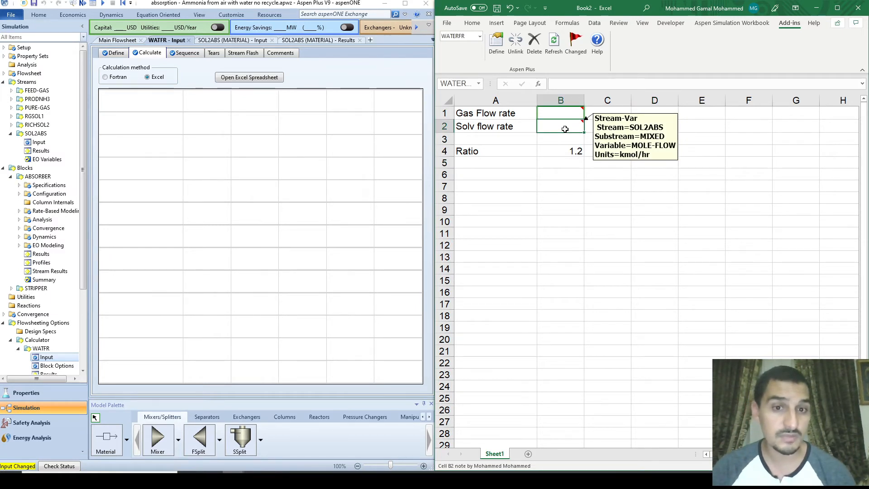
key("Up")
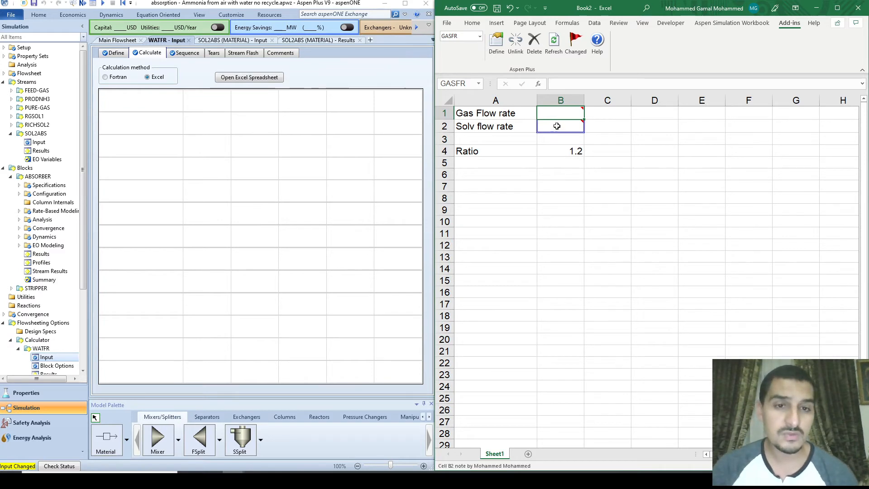
mouse_move(560, 111)
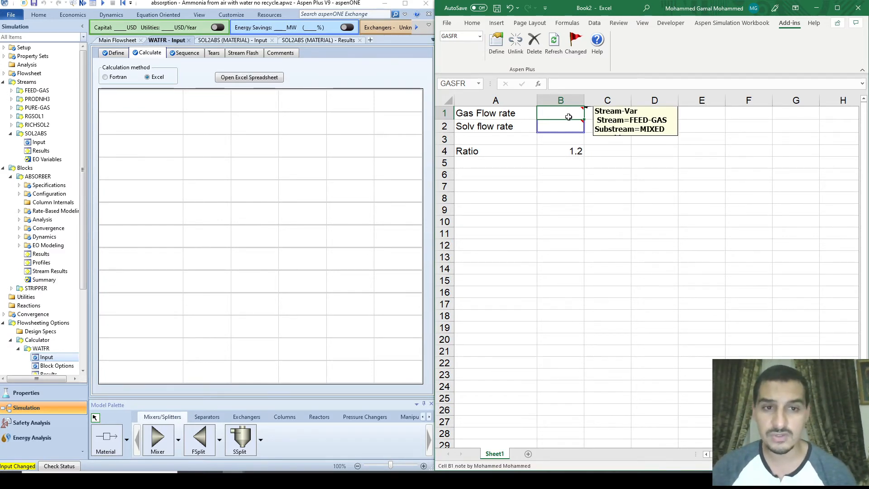
left_click(560, 122)
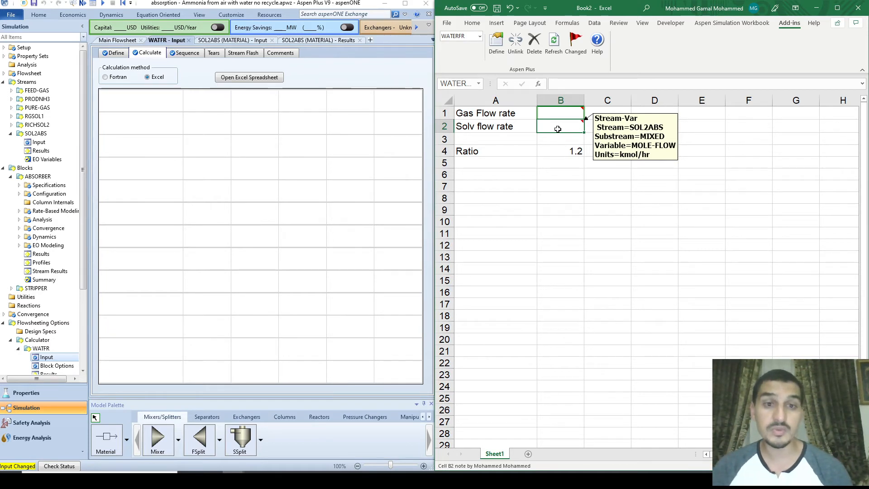
left_click(608, 186)
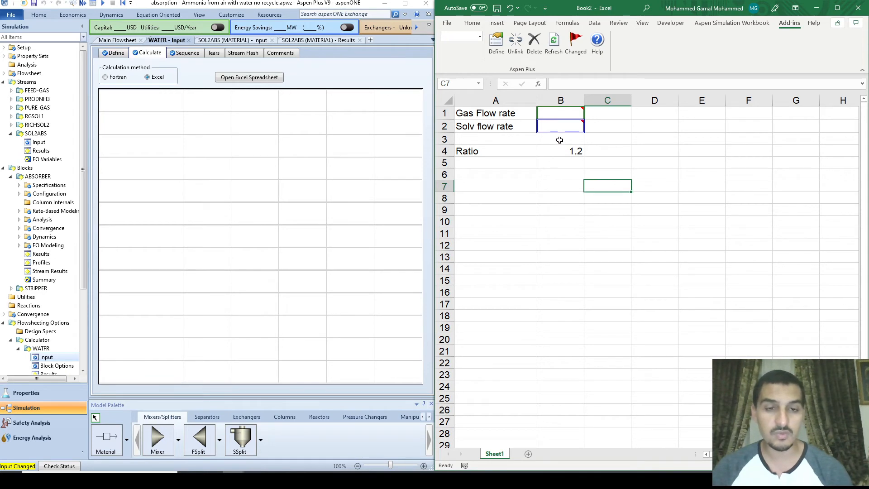
- Enter a formula in cell B2 multiplying GASFR by the ratio in B4, and return to Aspen Plus
left_click(553, 123)
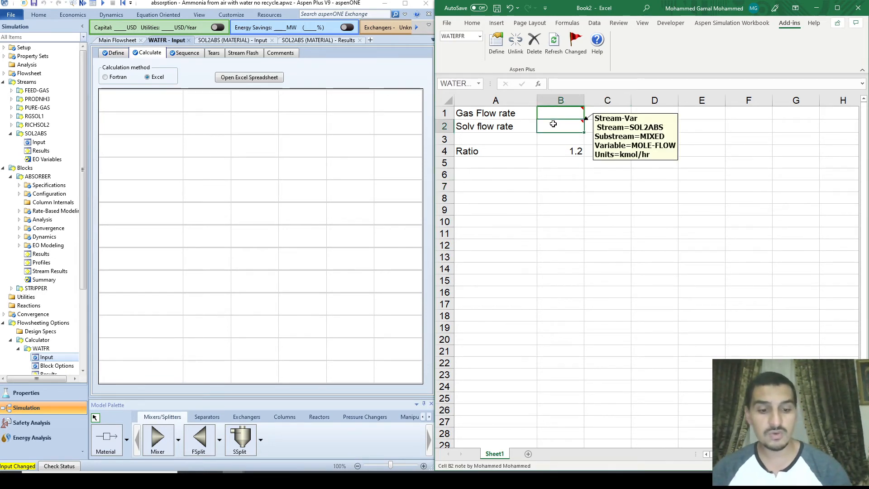
type("=GASFR*")
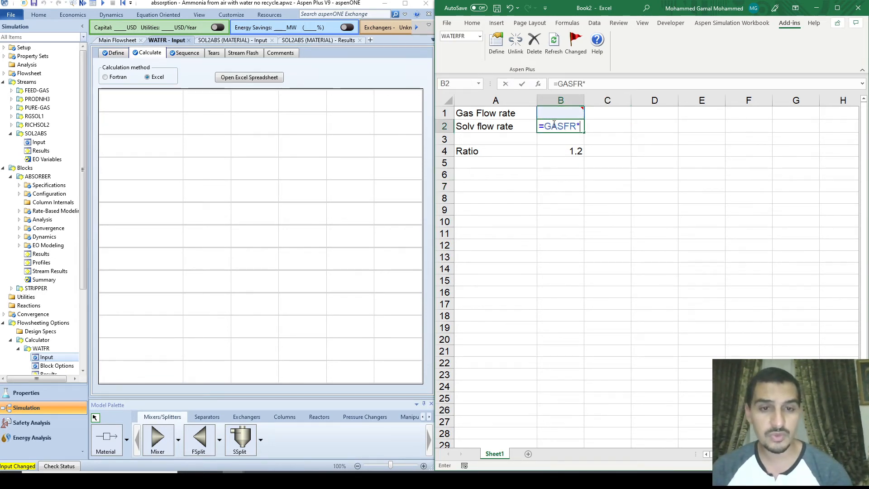
key("Down")
key("Down")
key("Return")
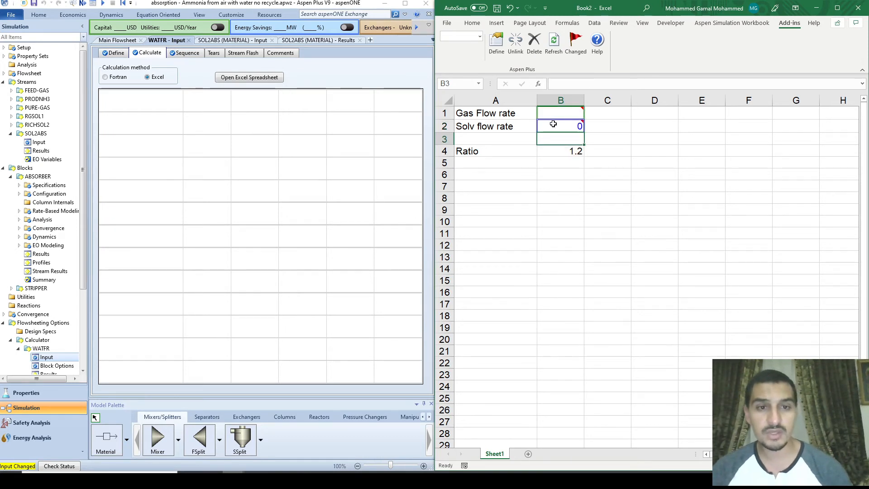
left_click(315, 79)
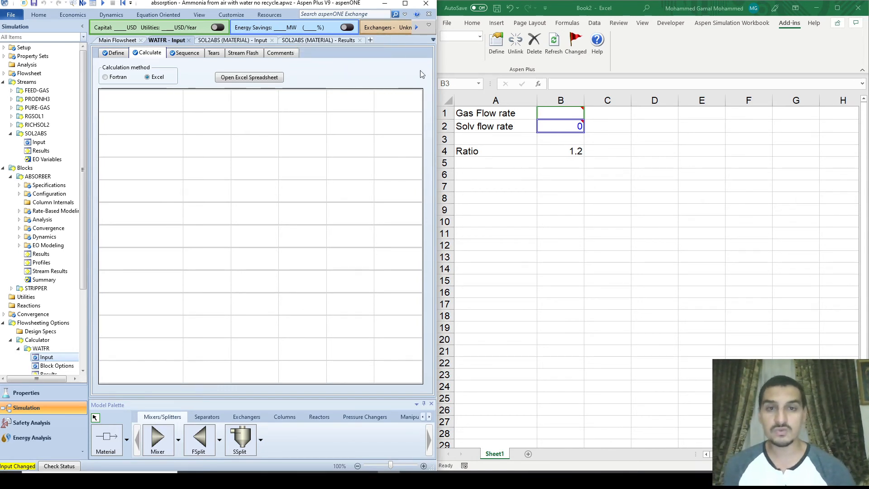
- Compare the WATERFR variable definition of cell B2 in Excel with the calculator's variable definitions in Aspen Plus
left_click(566, 127)
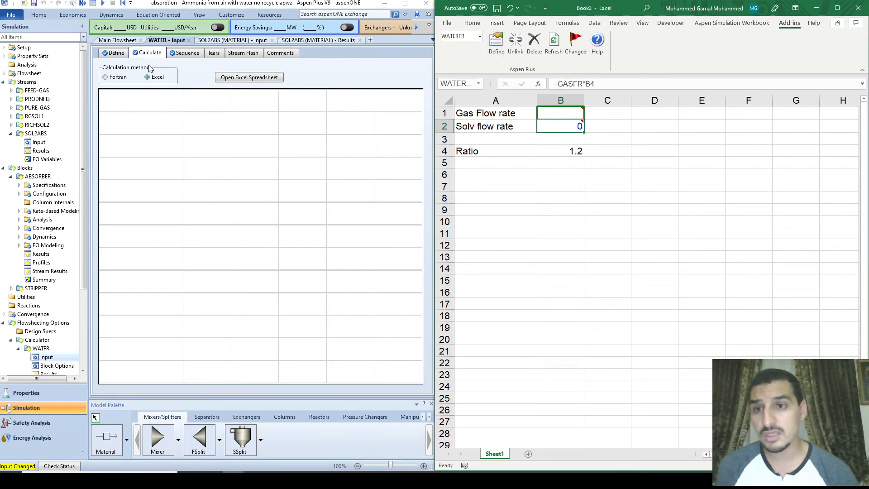
left_click(501, 47)
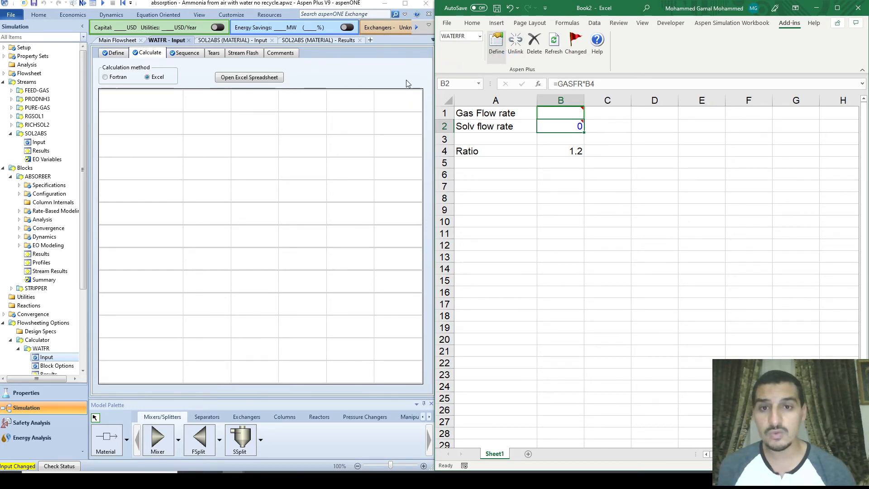
left_click_drag(225, 80, 677, 106)
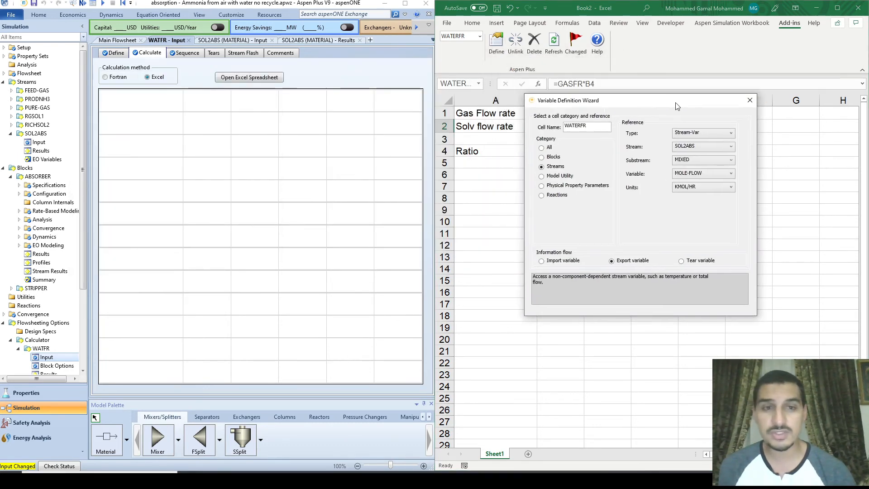
left_click(114, 53)
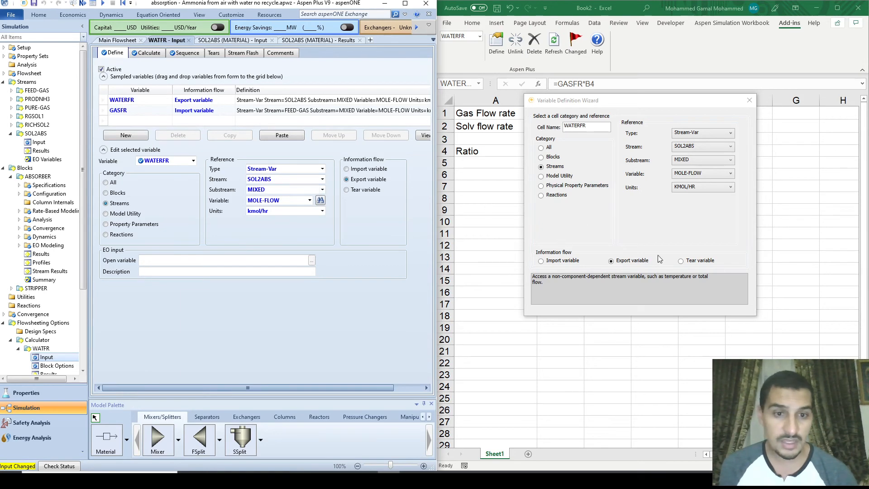
left_click(750, 100)
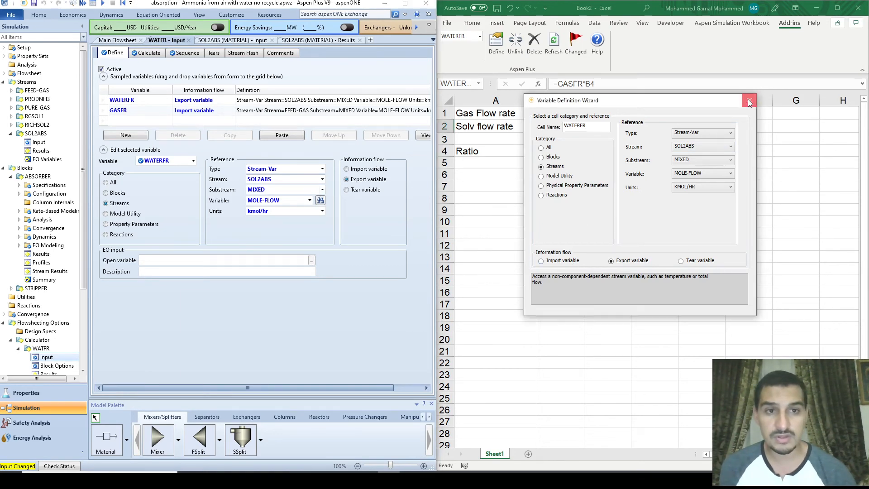
- Display the calculator's embedded spreadsheet in Aspen Plus and run the simulation with the Excel calculation
left_click(147, 53)
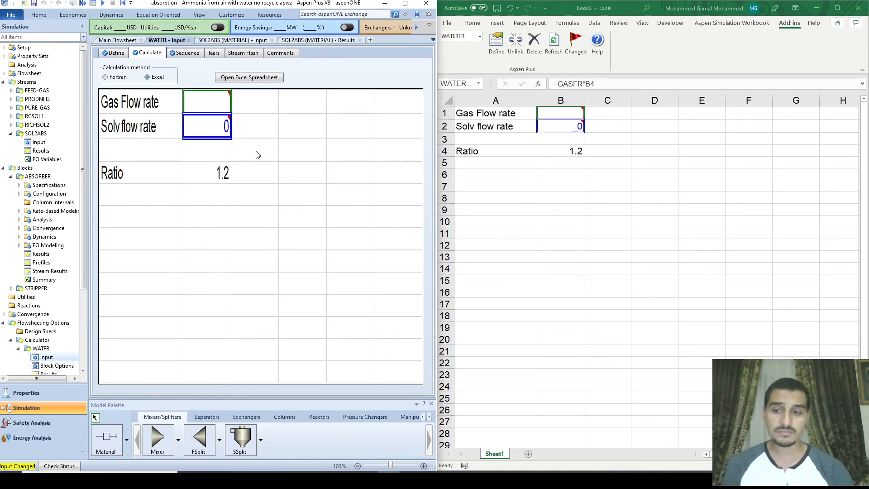
left_click(105, 5)
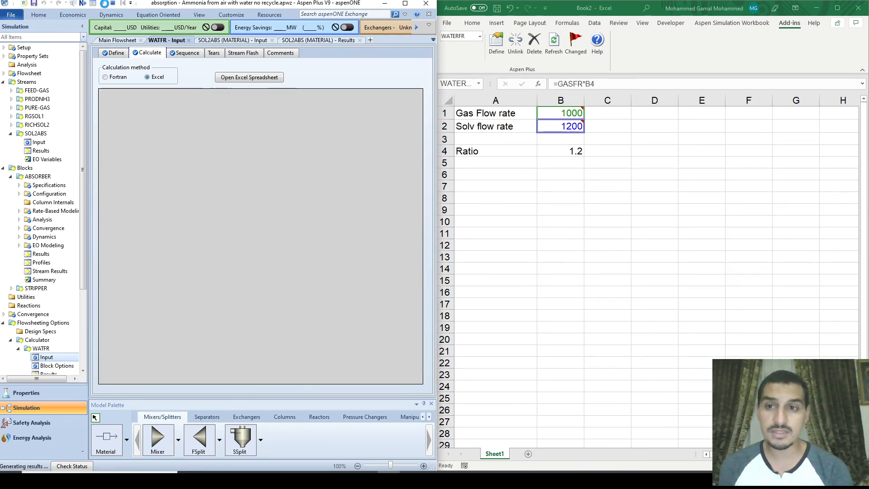